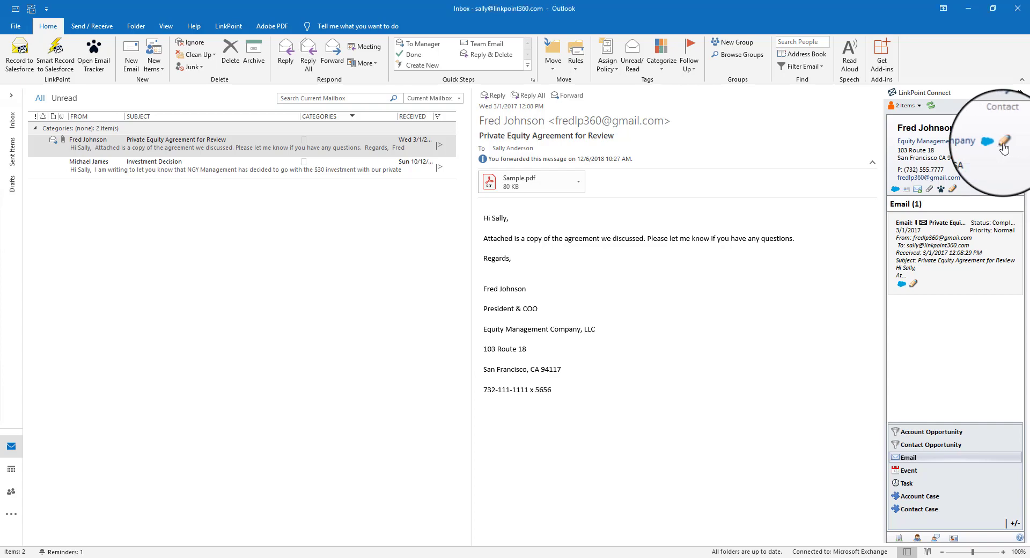
- Add the line 'Changing This' to the linked account's Description and save the account update
{"action": "left_click", "coordinate": [1002, 144]}
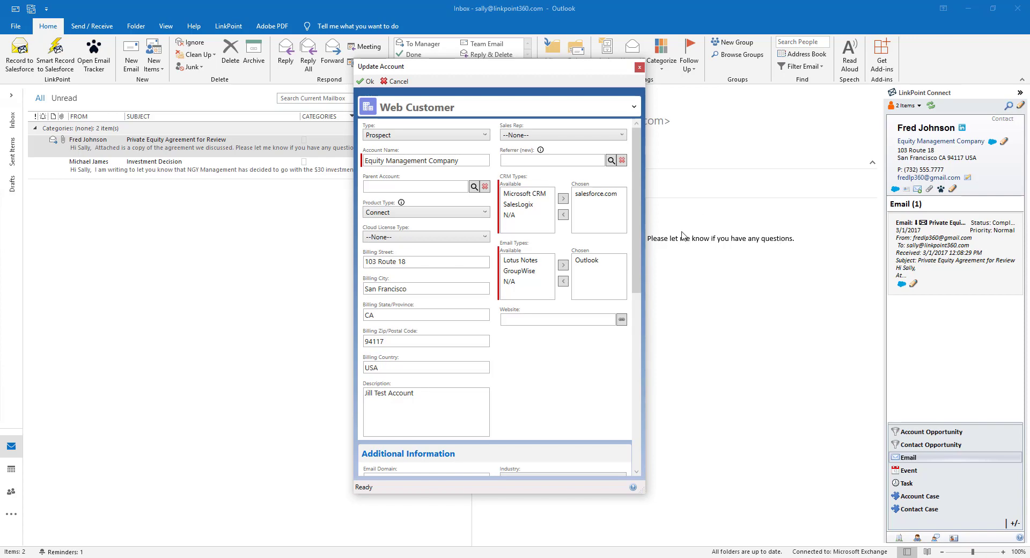
{"action": "left_click", "coordinate": [467, 408]}
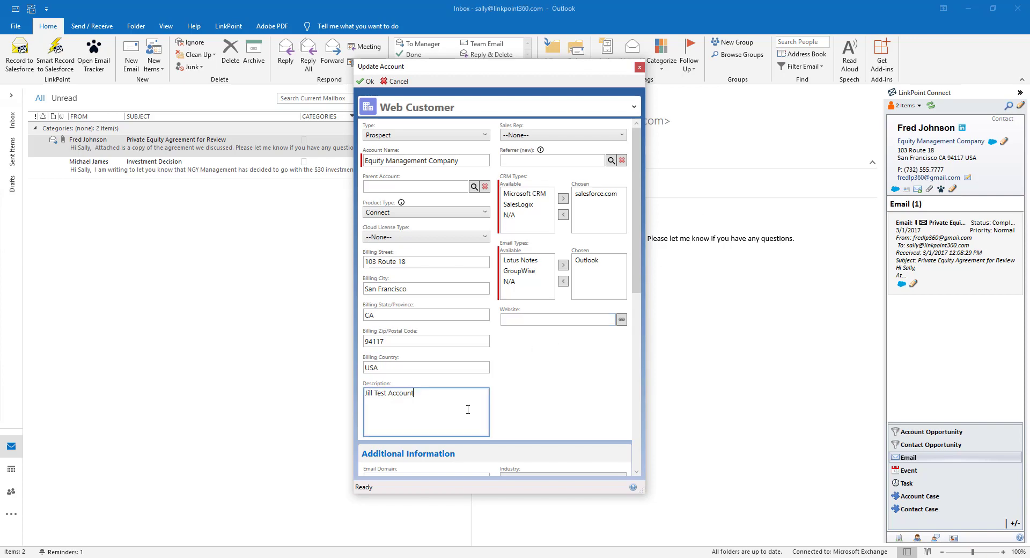
{"action": "type", "text": "Changing This"}
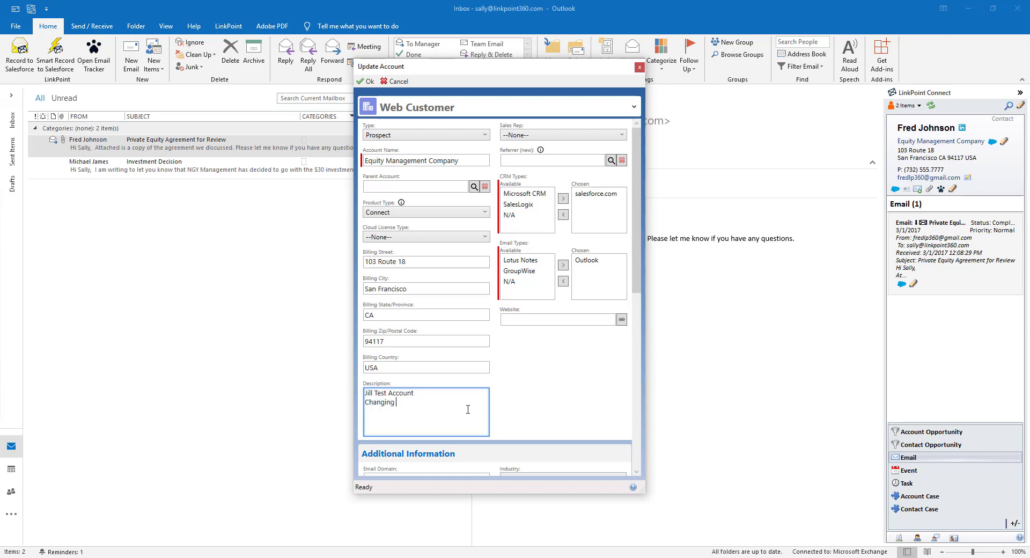
{"action": "left_click", "coordinate": [546, 205]}
{"action": "left_click", "coordinate": [562, 199]}
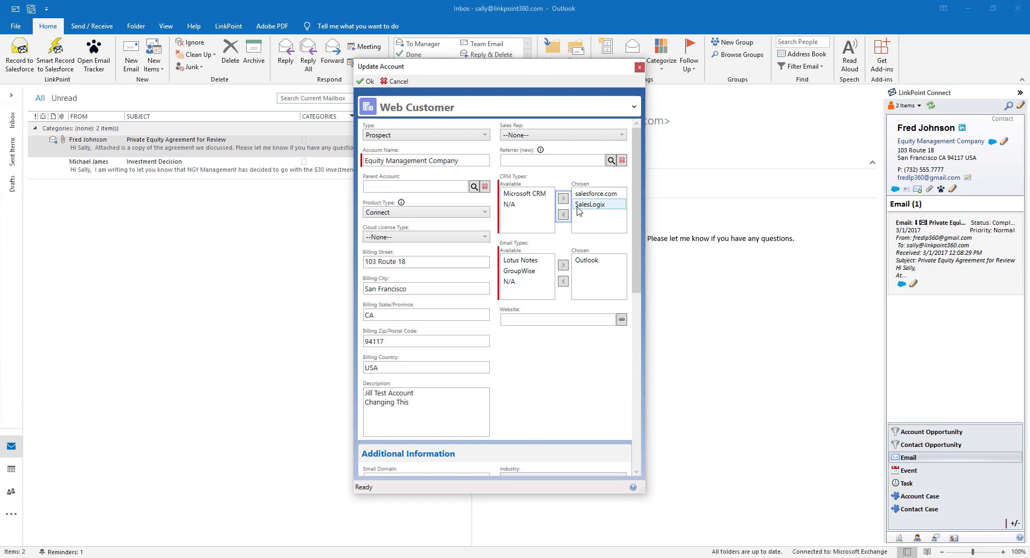
{"action": "left_click", "coordinate": [563, 215]}
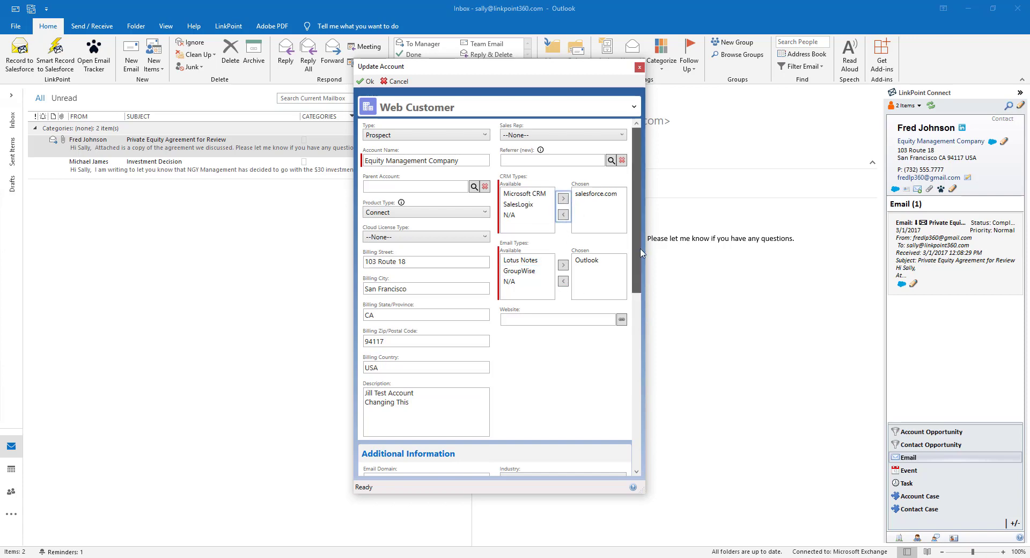
{"action": "mouse_move", "coordinate": [636, 251]}
{"action": "left_mouse_down"}
{"action": "mouse_move", "coordinate": [632, 346]}
{"action": "mouse_move", "coordinate": [638, 234]}
{"action": "left_mouse_up"}
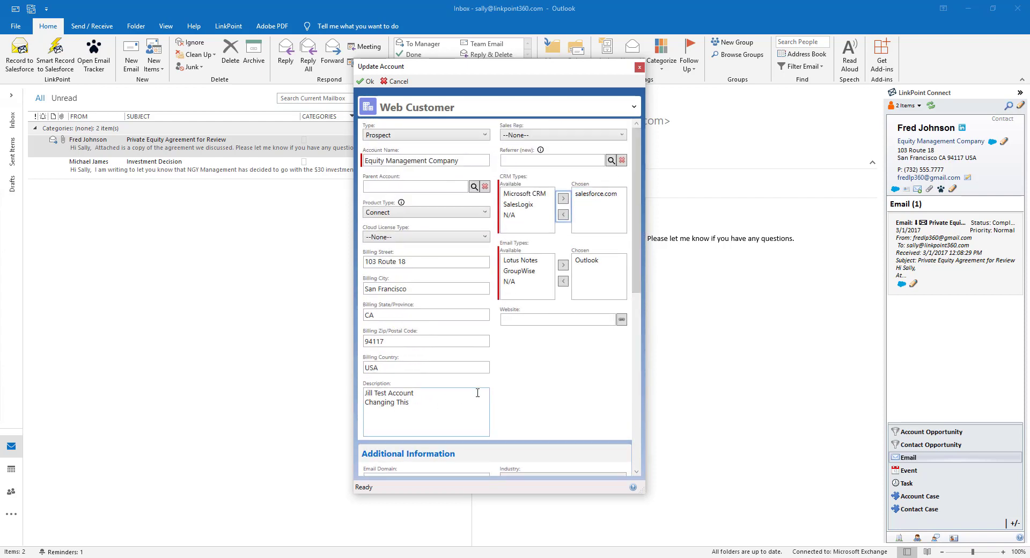
{"action": "left_click", "coordinate": [362, 83]}
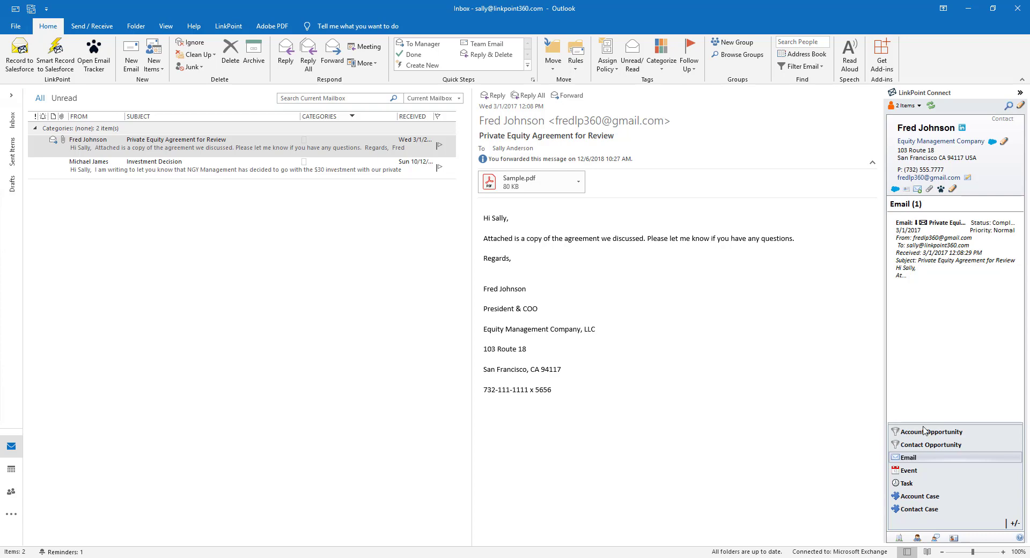
{"action": "mouse_move", "coordinate": [978, 235]}
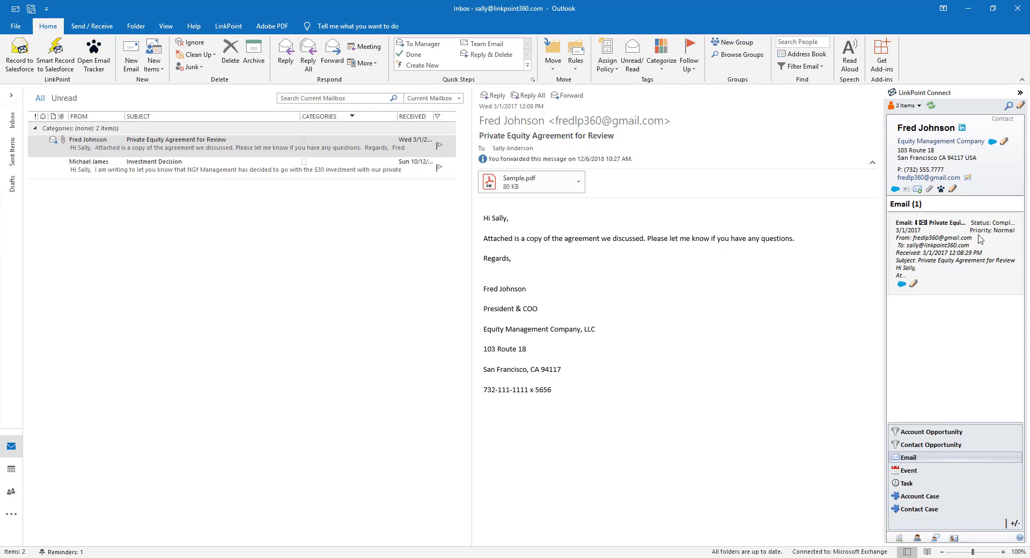
{"action": "left_click", "coordinate": [952, 189]}
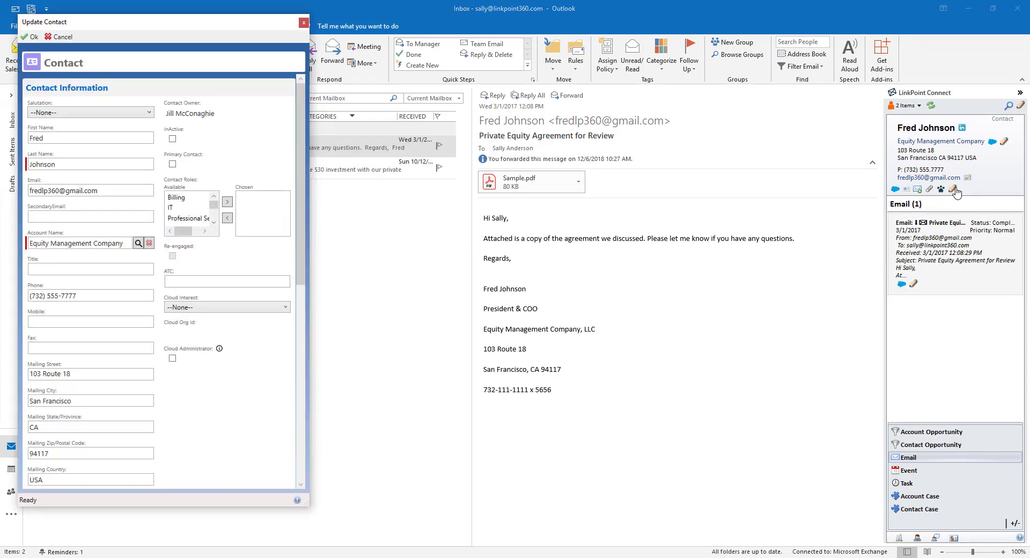
{"action": "left_click_drag", "start_coordinate": [301, 151], "coordinate": [300, 122]}
{"action": "left_click", "coordinate": [69, 37]}
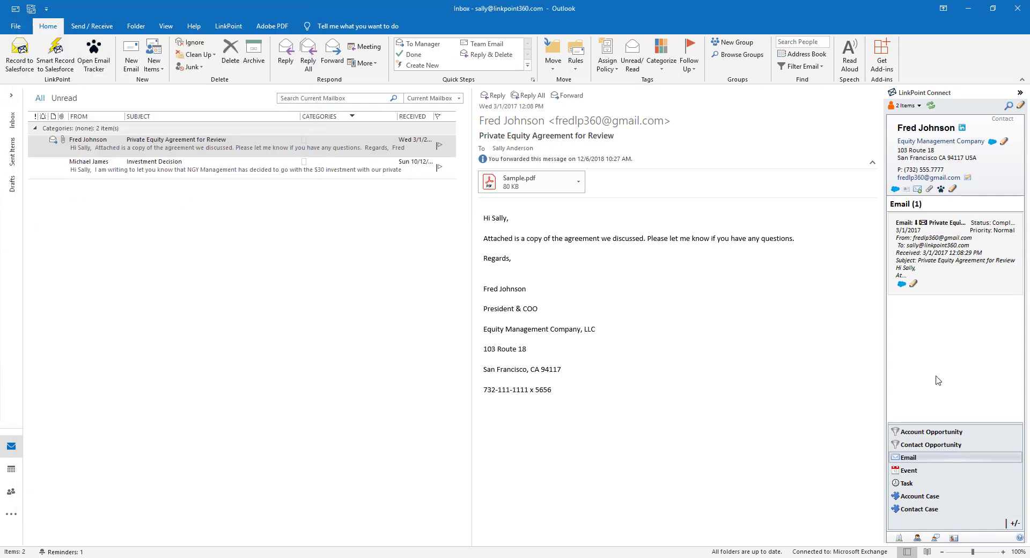
- Switch the LinkPoint list from Event and Task to Account Opportunity, then bring up the new-record choices
{"action": "left_click", "coordinate": [936, 470]}
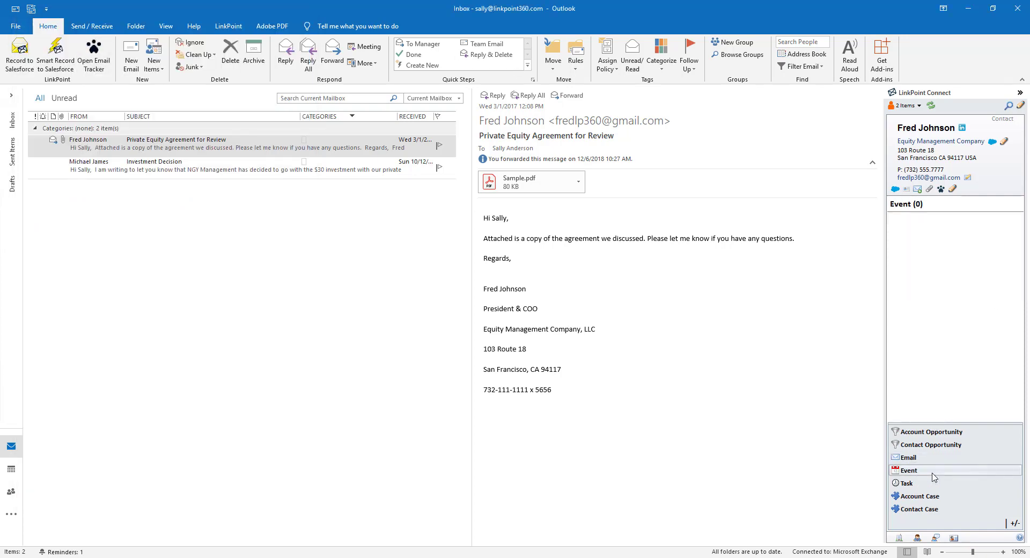
{"action": "left_click", "coordinate": [934, 482]}
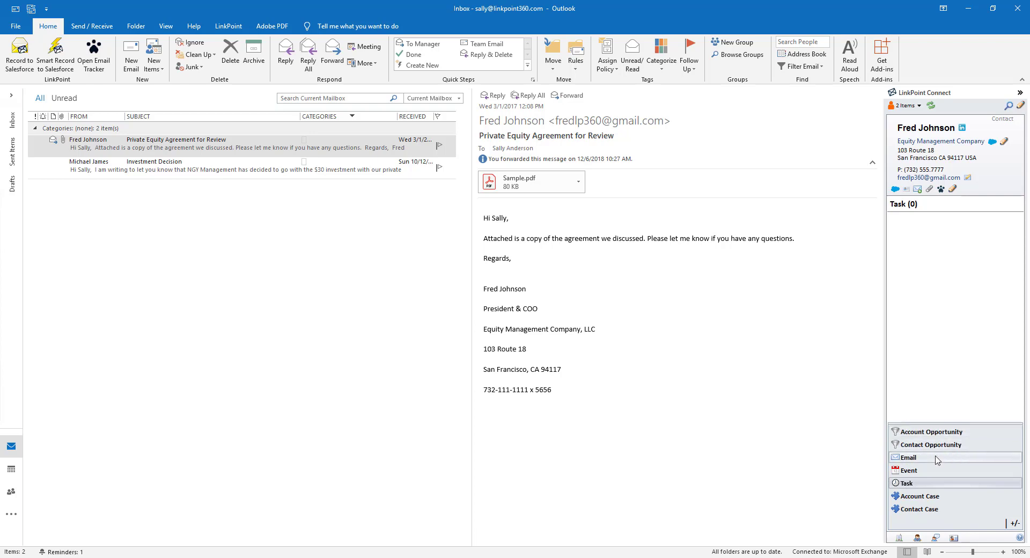
{"action": "left_click", "coordinate": [943, 432]}
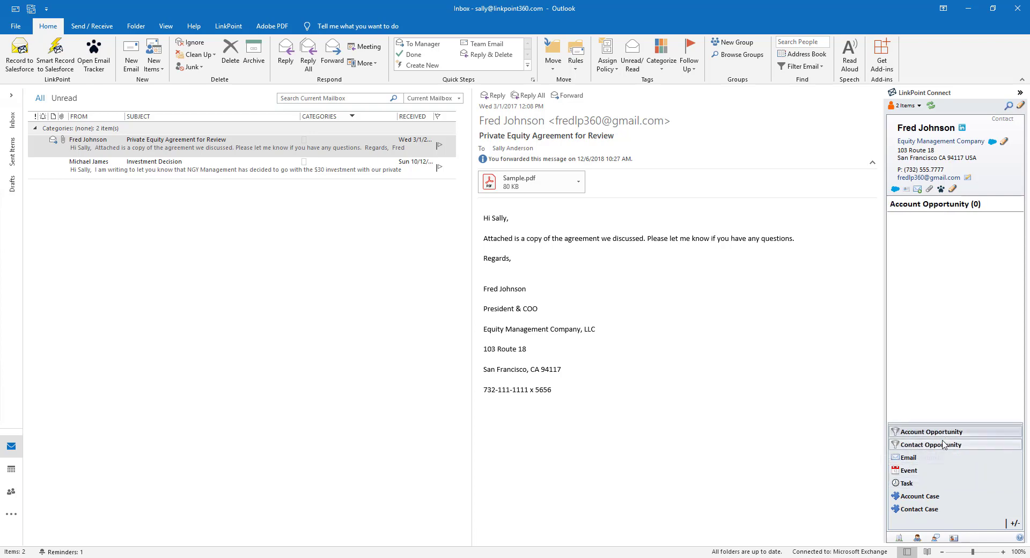
{"action": "left_click", "coordinate": [1020, 106]}
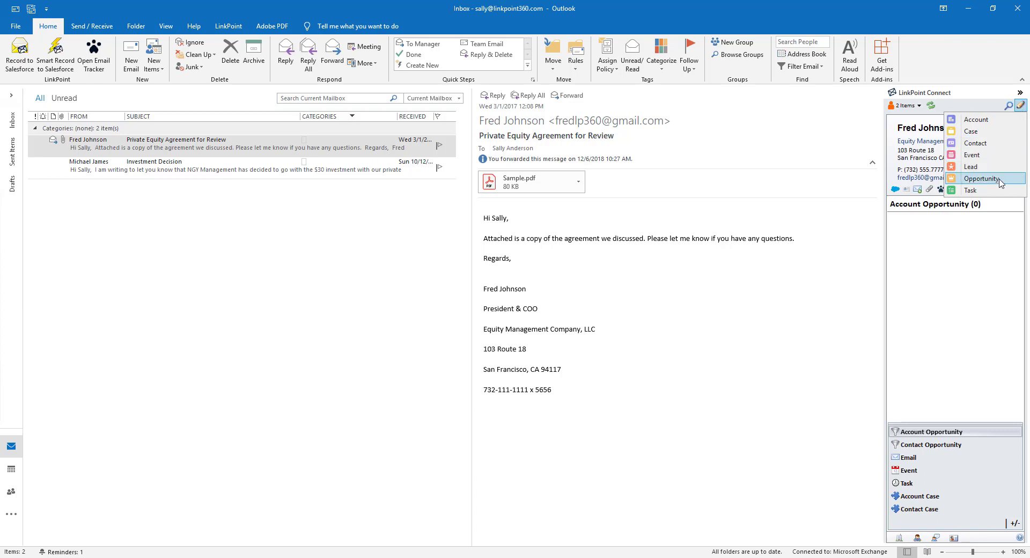
- Start a new opportunity from the email and set its stage to License Agreement/Quote/Negotiation
{"action": "left_click", "coordinate": [981, 179]}
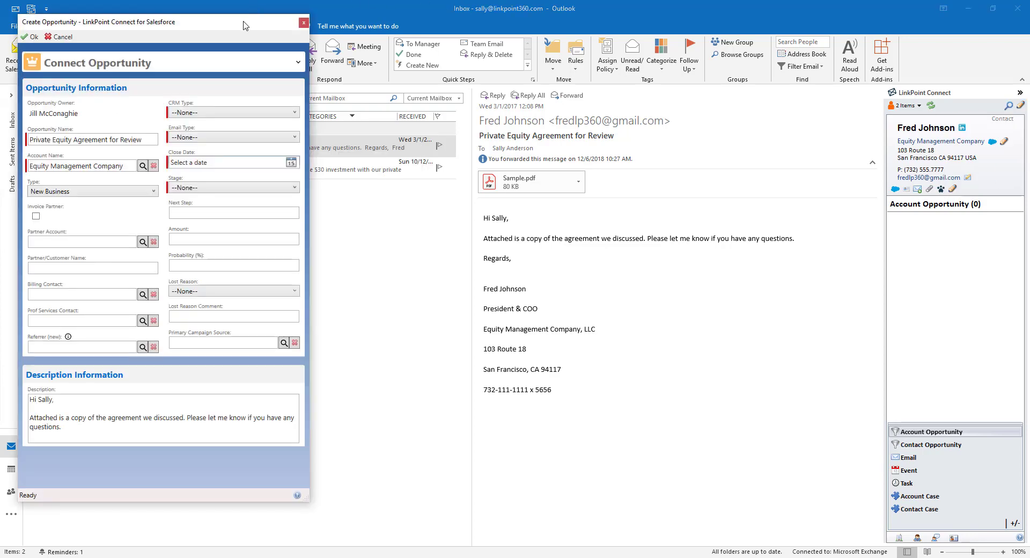
{"action": "left_click_drag", "start_coordinate": [243, 25], "coordinate": [374, 46]}
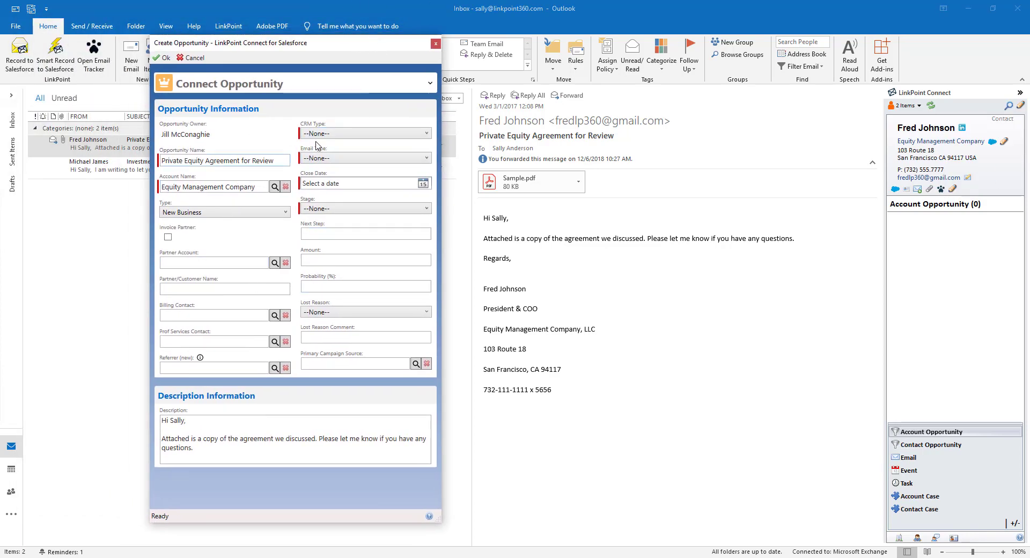
{"action": "left_click", "coordinate": [321, 209]}
{"action": "left_click", "coordinate": [337, 253]}
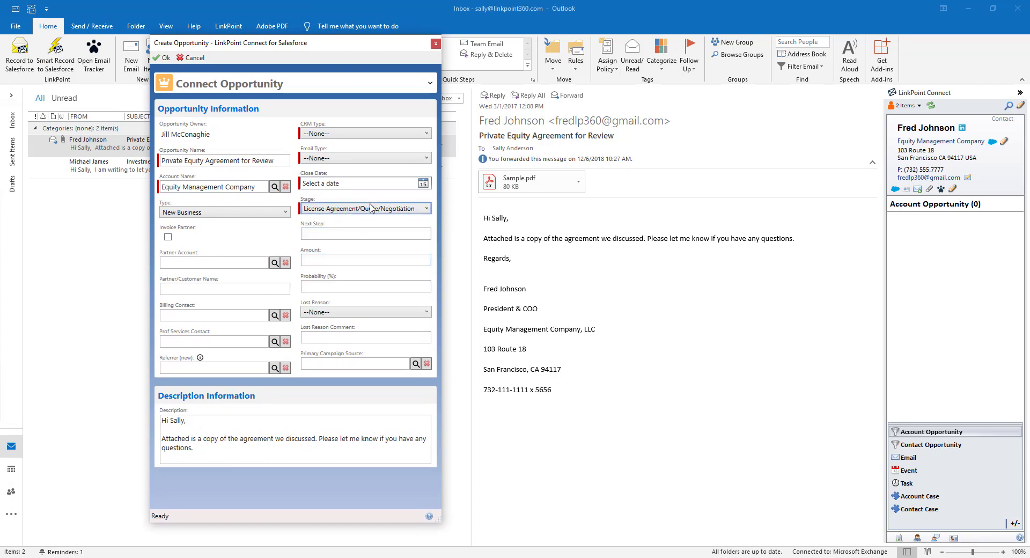
- Set close date 12/28/2018, email type Outlook and CRM type salesforce.com, then create the opportunity
{"action": "left_click", "coordinate": [423, 184]}
{"action": "left_click", "coordinate": [387, 261]}
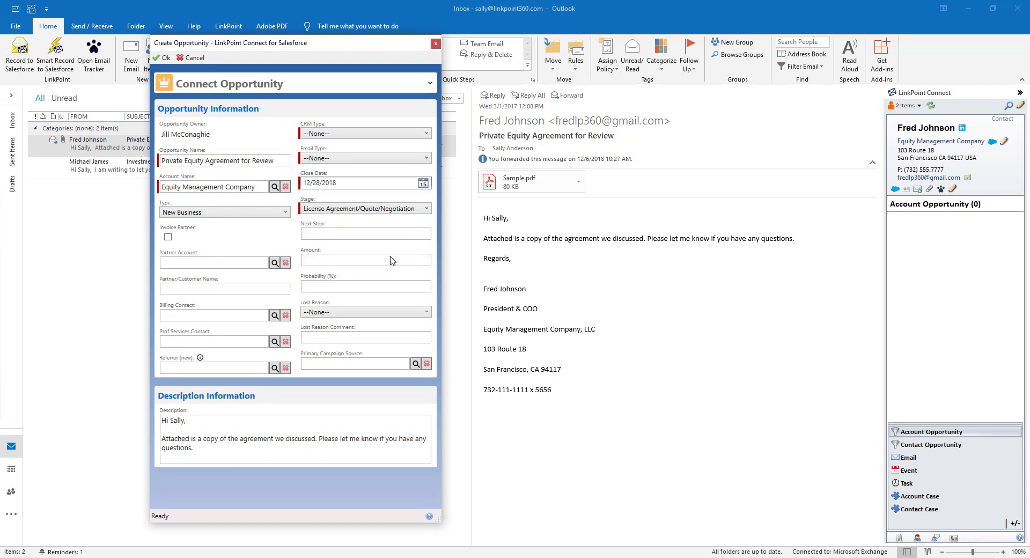
{"action": "left_click", "coordinate": [421, 161]}
{"action": "left_click", "coordinate": [398, 212]}
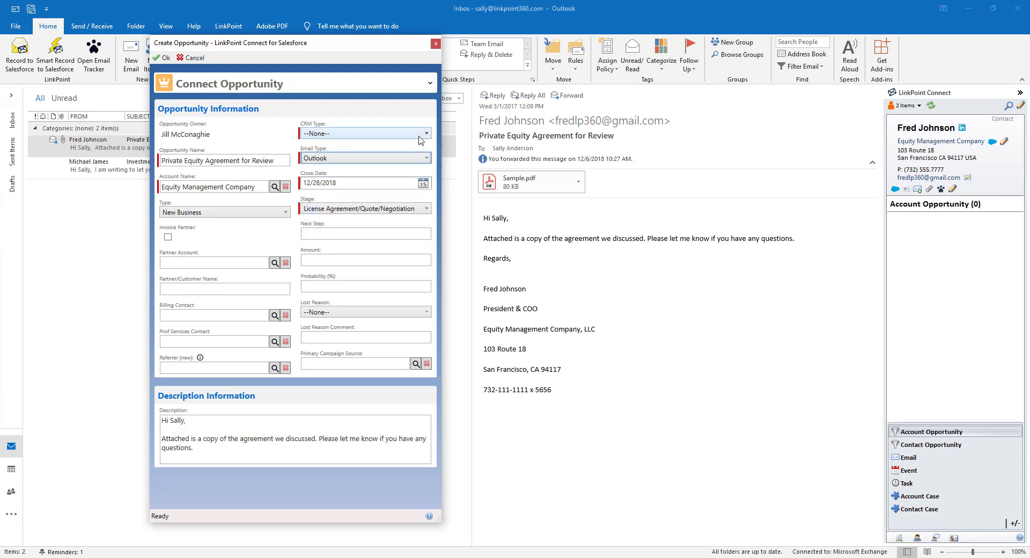
{"action": "left_click", "coordinate": [419, 138]}
{"action": "left_click", "coordinate": [375, 150]}
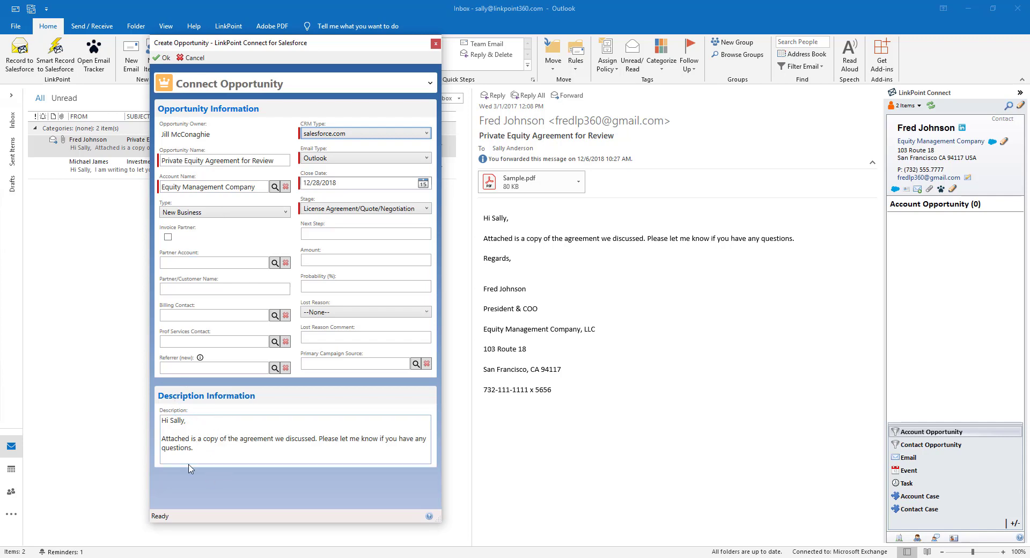
{"action": "left_click", "coordinate": [164, 58]}
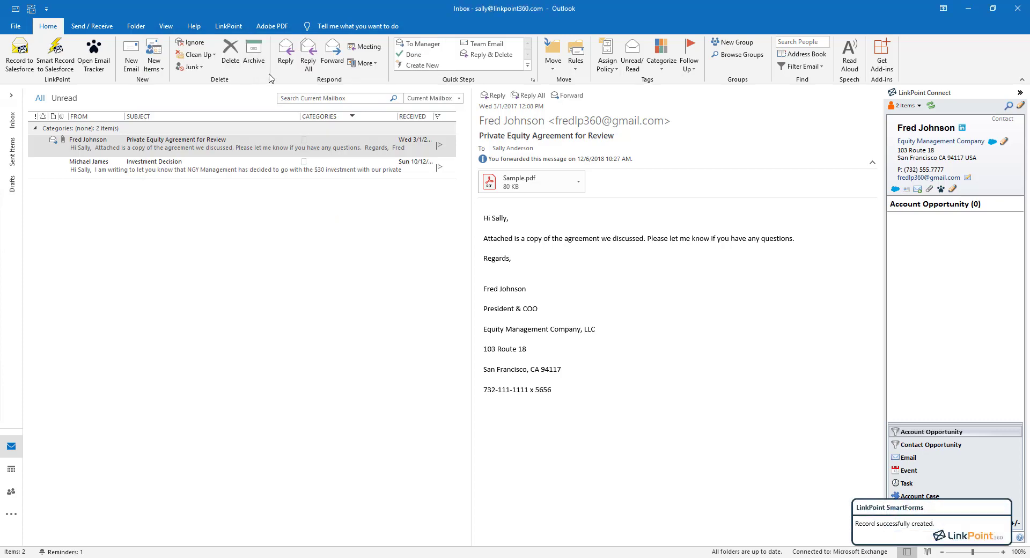
- Go from Contact Opportunity back to Account Opportunity, refresh the records, and open the new opportunity for editing
{"action": "left_click", "coordinate": [951, 445]}
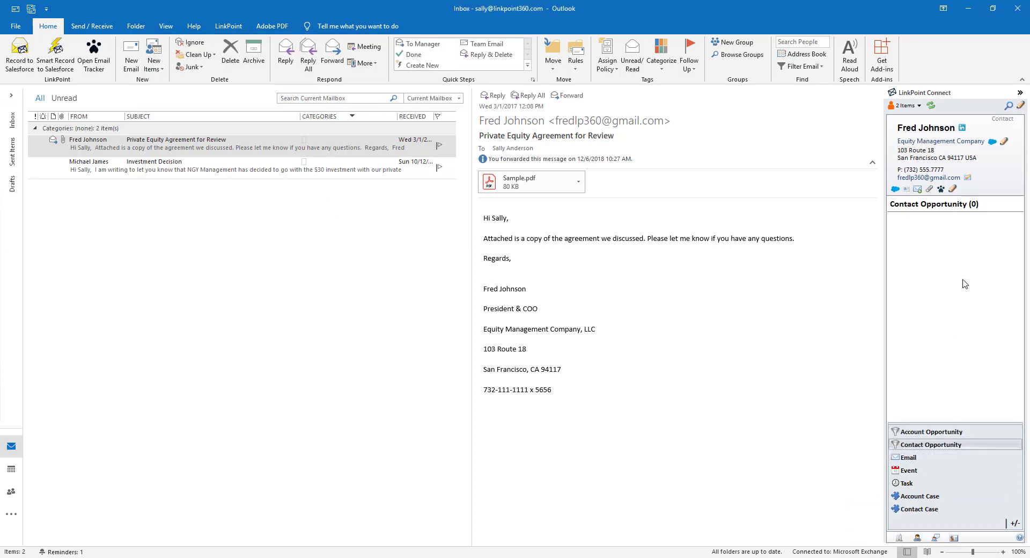
{"action": "left_click", "coordinate": [952, 432]}
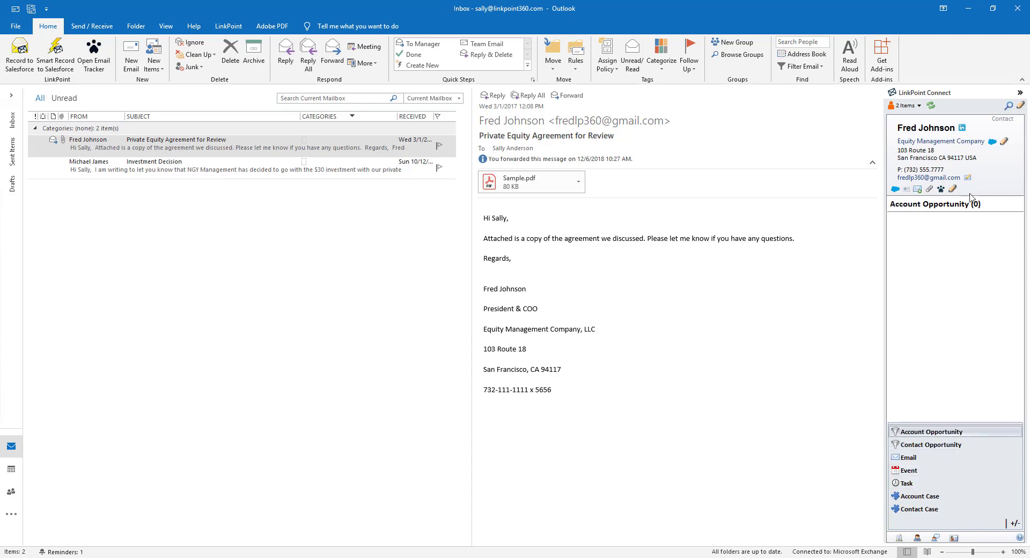
{"action": "left_click", "coordinate": [930, 107]}
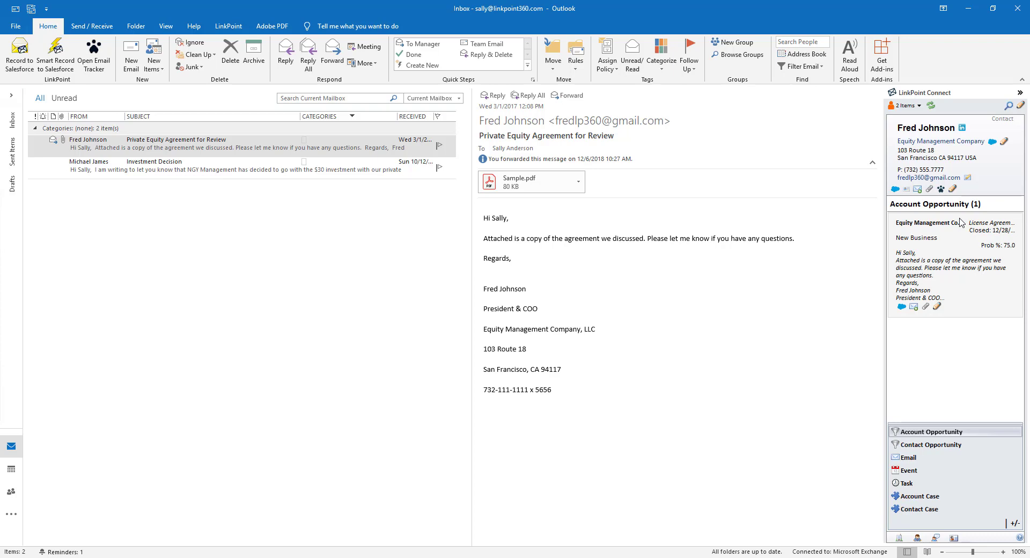
{"action": "left_click", "coordinate": [936, 307]}
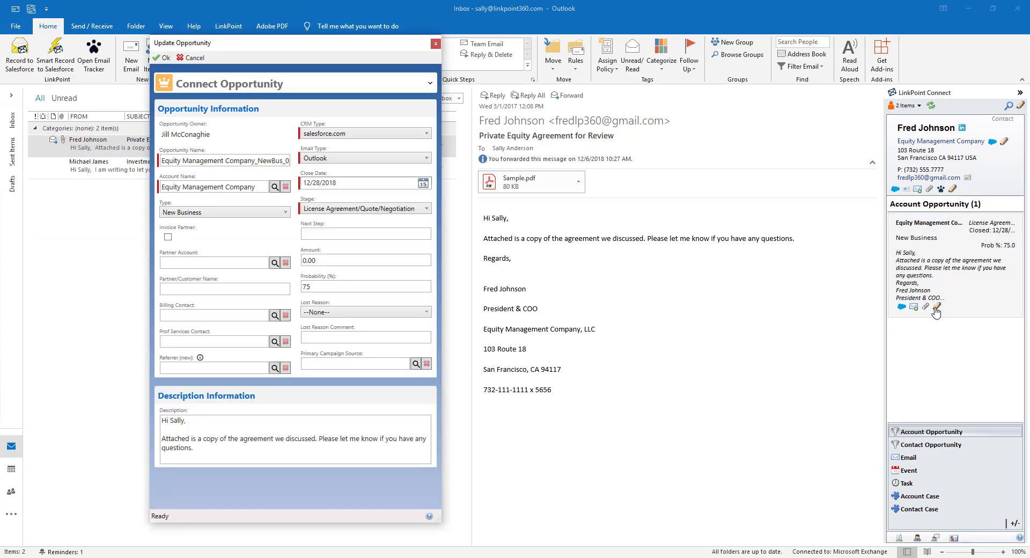
- Look through the Stage options without changing them, then cancel the Update Opportunity form
{"action": "left_click", "coordinate": [400, 209]}
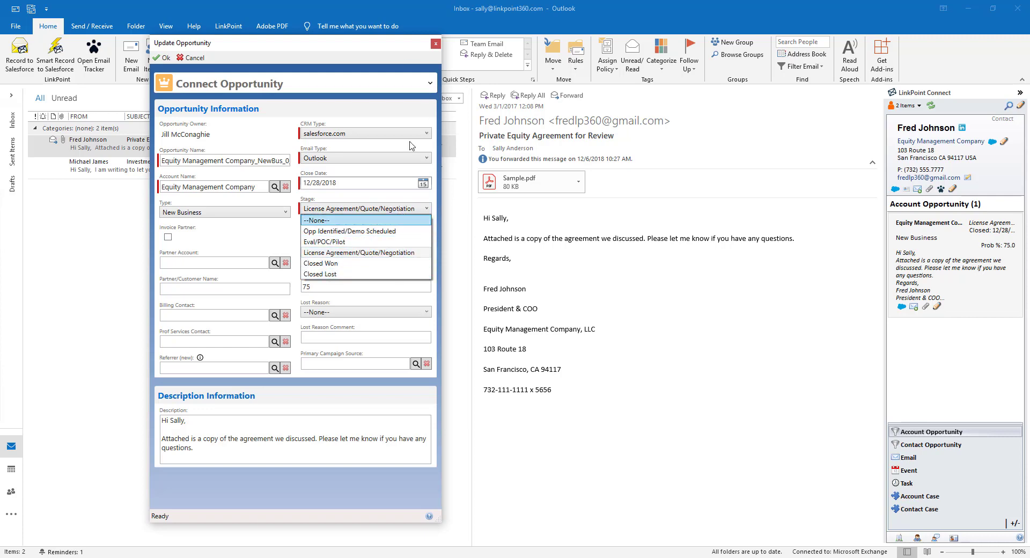
{"action": "left_click", "coordinate": [386, 48]}
{"action": "left_click", "coordinate": [192, 58]}
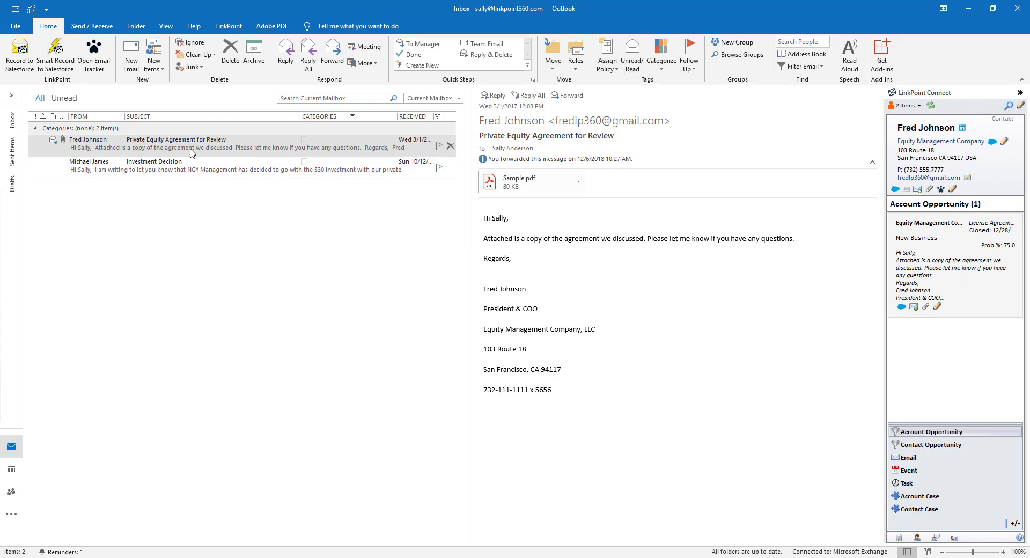
- Start recording the email to Salesforce and remove the four extra contacts from Record To
{"action": "left_click", "coordinate": [12, 62]}
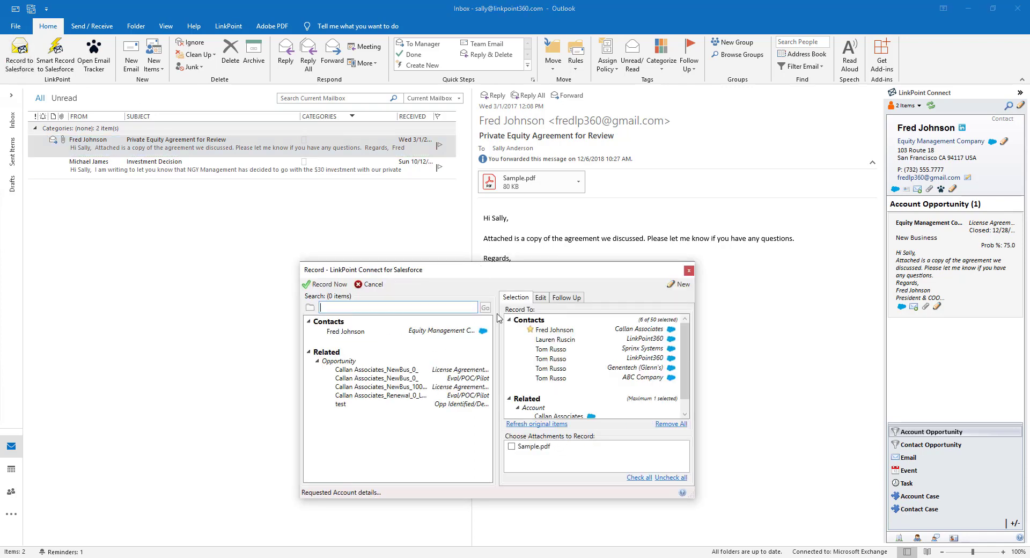
{"action": "left_click", "coordinate": [521, 339]}
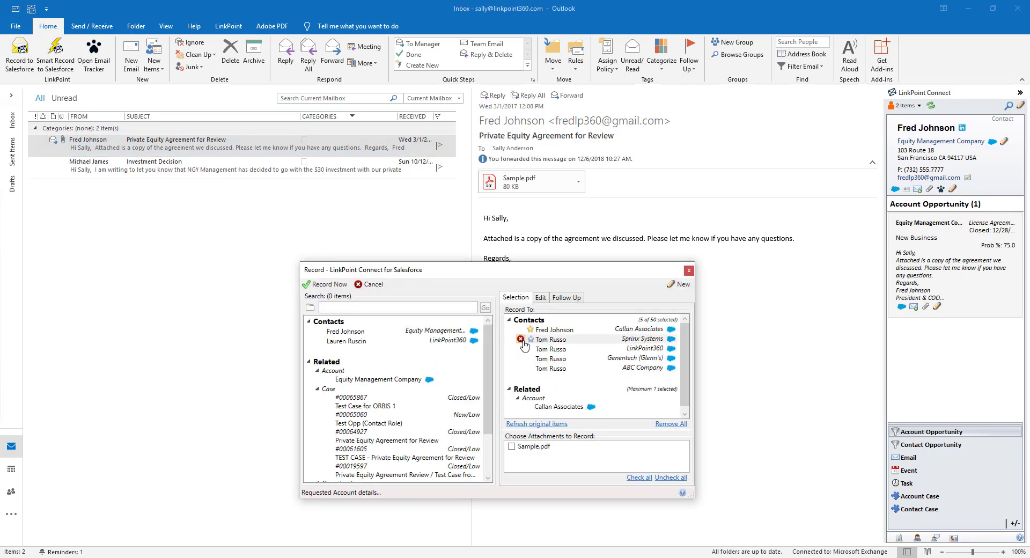
{"action": "left_click", "coordinate": [520, 339]}
{"action": "left_click", "coordinate": [521, 339]}
{"action": "left_click", "coordinate": [520, 340]}
{"action": "left_click", "coordinate": [521, 340]}
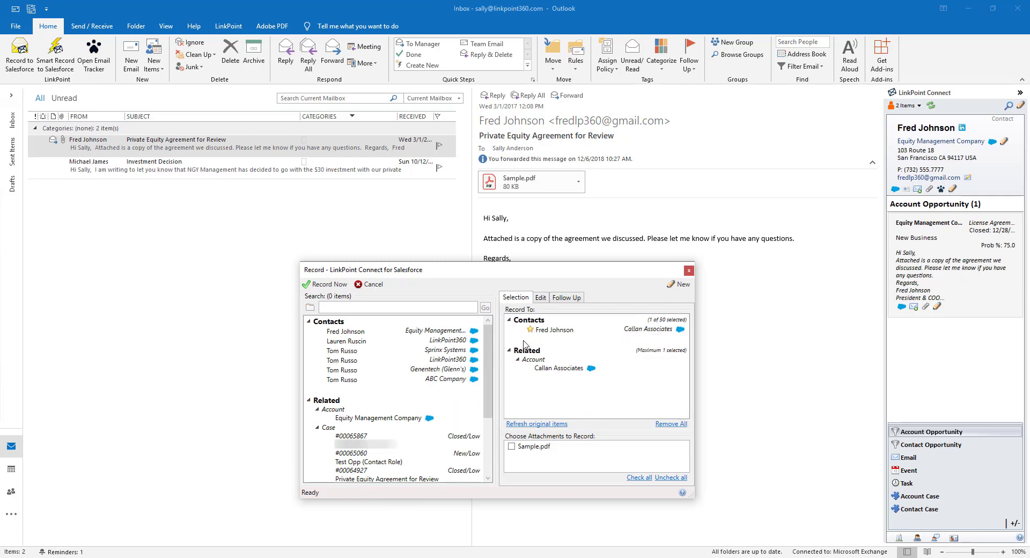
- Choose New > Opportunity, then cancel the Create Opportunity form
{"action": "left_click", "coordinate": [679, 284]}
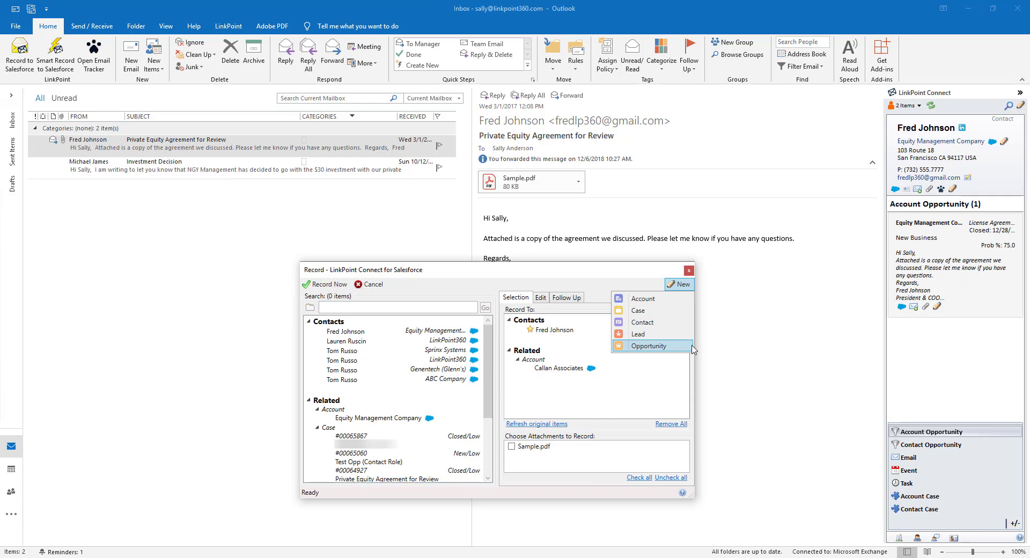
{"action": "left_click", "coordinate": [649, 346]}
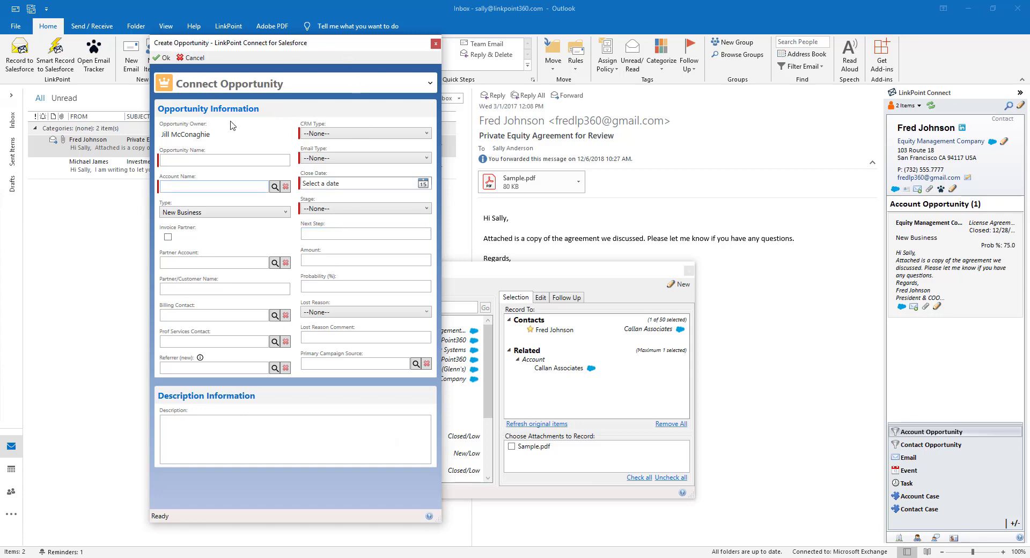
{"action": "left_click", "coordinate": [195, 58]}
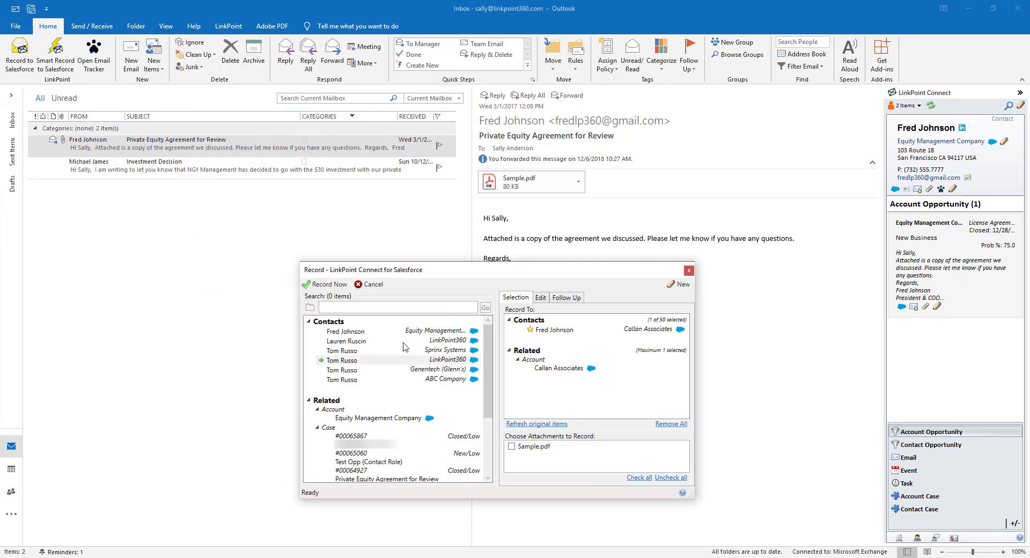